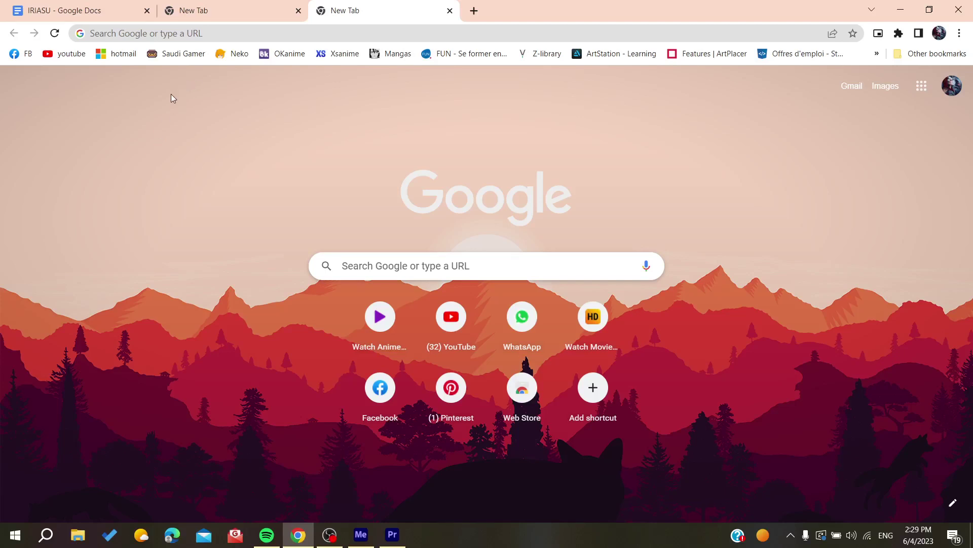
# - Run a Google search for "shopify" from the address bar
pyautogui.click(221, 34)
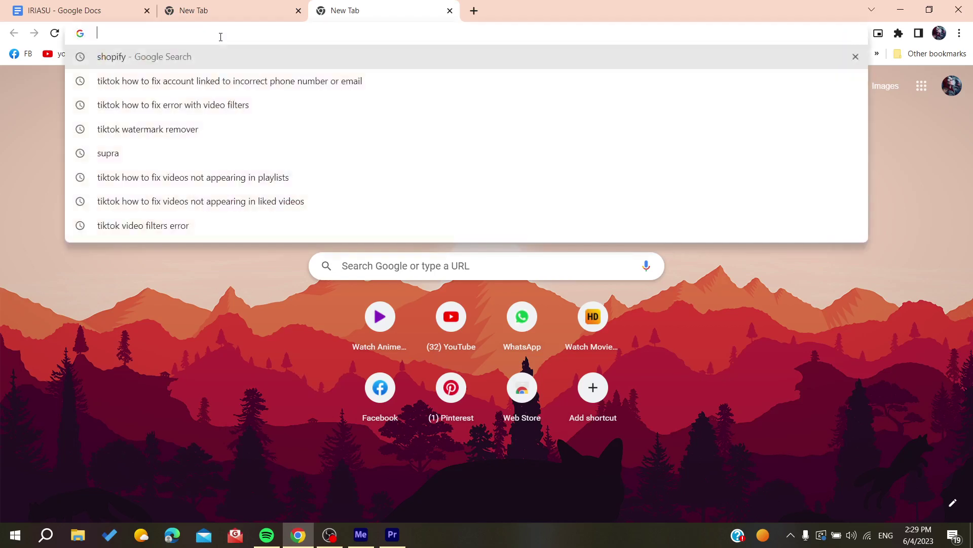
pyautogui.write('shopi')
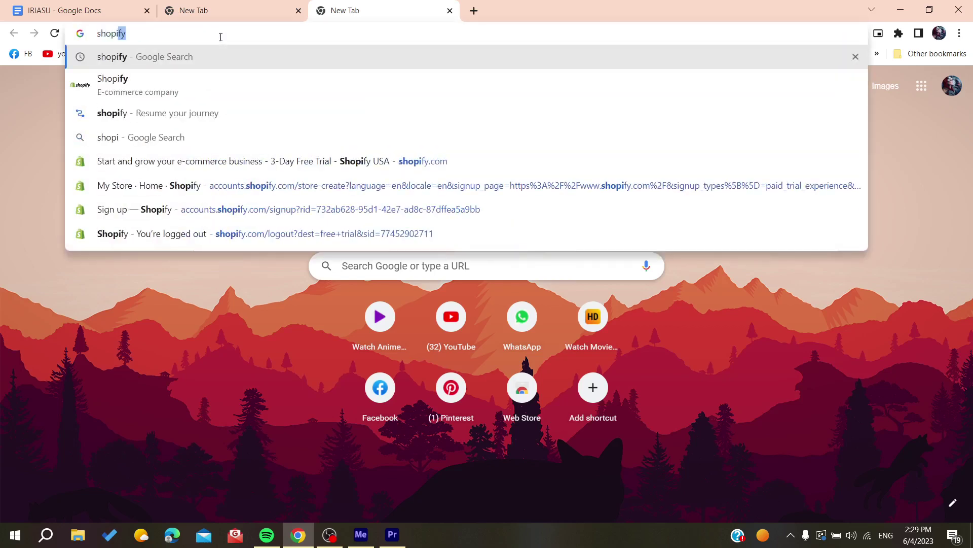
pyautogui.write('fy')
pyautogui.click(138, 91)
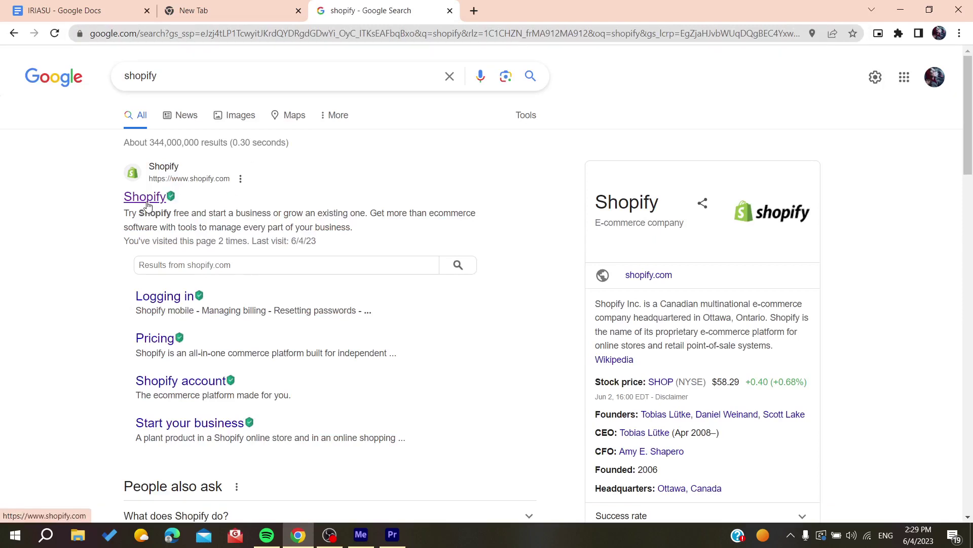
# - Go to the official Shopify site result and begin the store sign-up from the banner
pyautogui.click(145, 200)
pyautogui.click(144, 33)
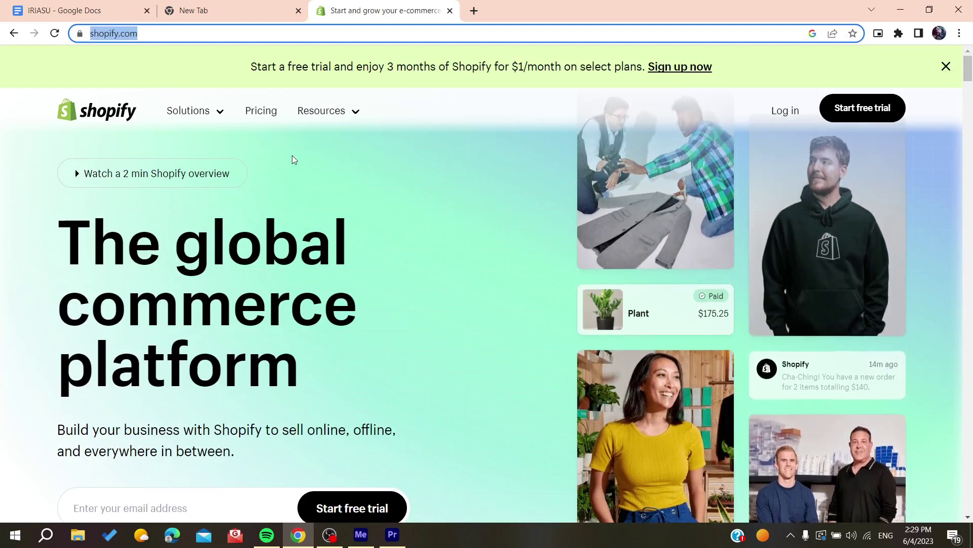
pyautogui.click(495, 181)
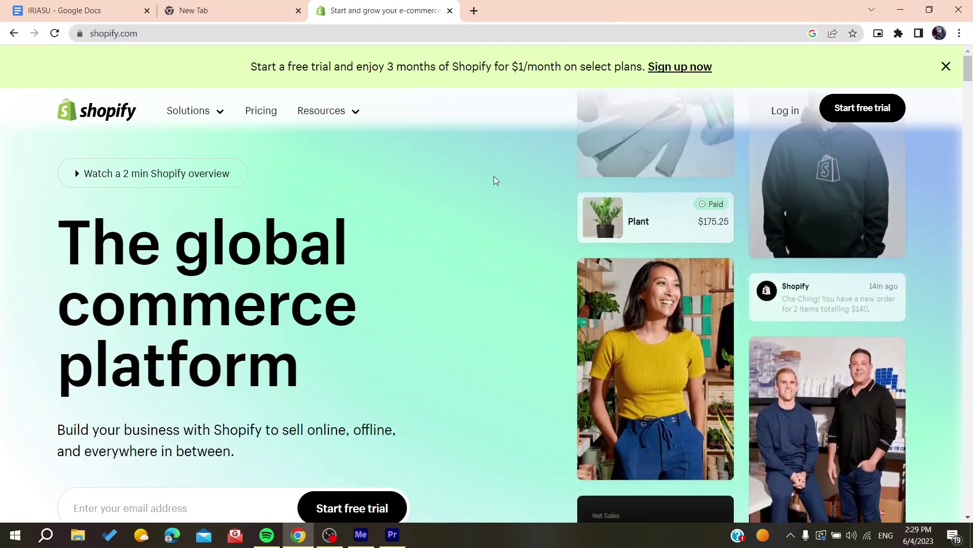
# - Answer the setup questions: just starting, skip selling places, keep Morocco as location
pyautogui.click(670, 73)
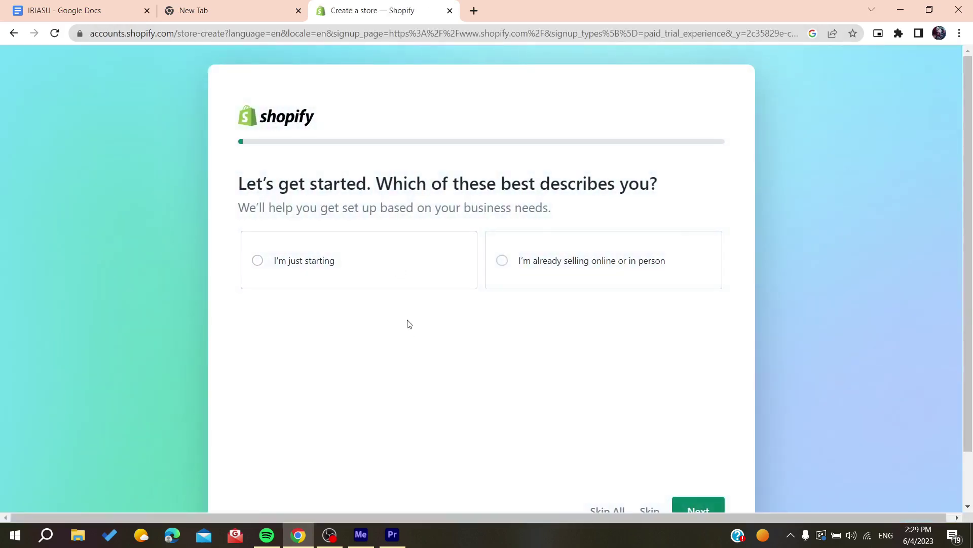
pyautogui.click(376, 271)
pyautogui.scroll(-1, 373, 351)
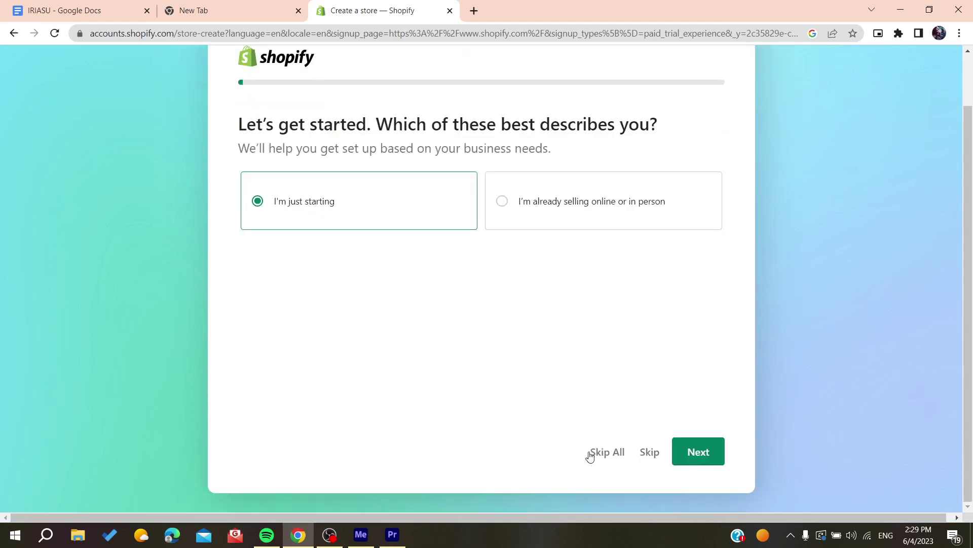
pyautogui.click(648, 456)
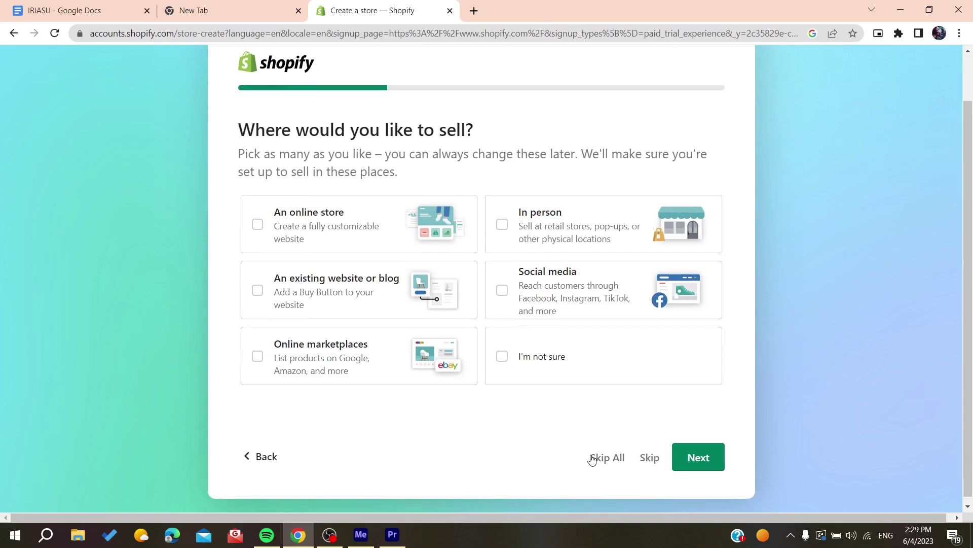
pyautogui.click(594, 459)
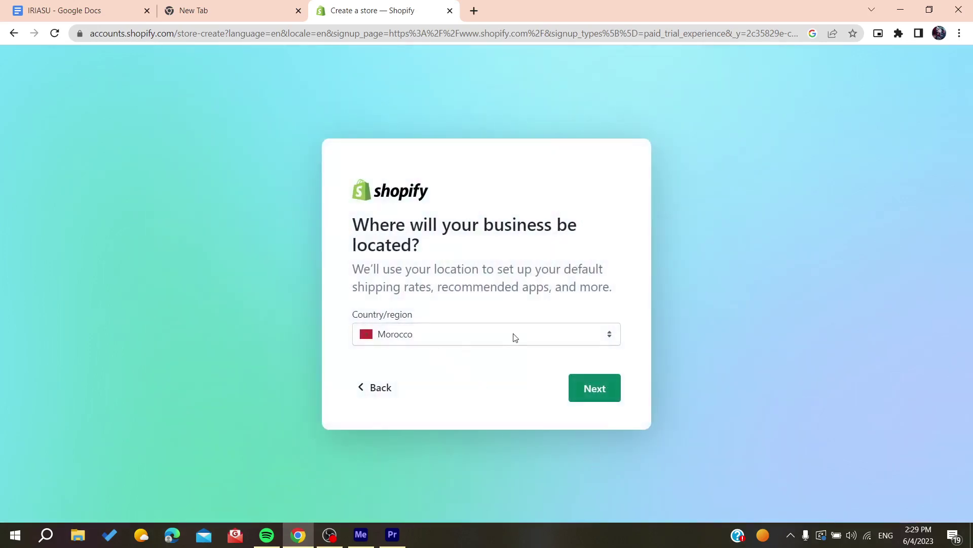
pyautogui.click(592, 403)
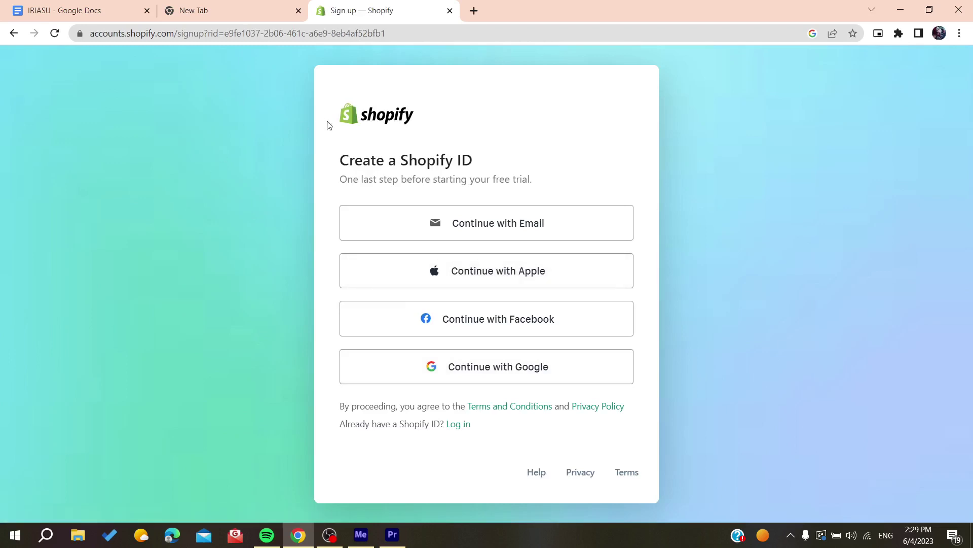
# - Create the Shopify ID with the first Google account and reach the new store's admin home
pyautogui.moveTo(346, 155); pyautogui.dragTo(493, 163)
pyautogui.click(382, 191)
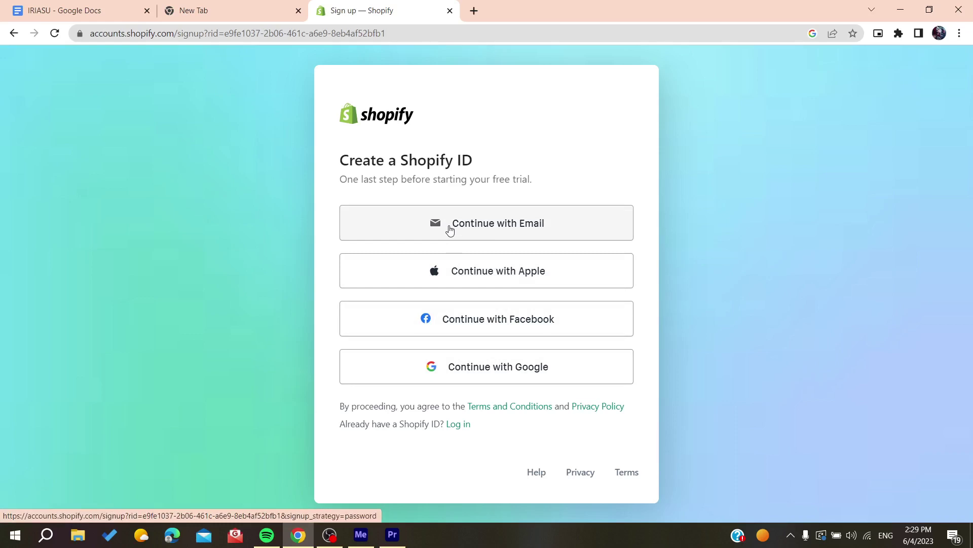
pyautogui.click(470, 369)
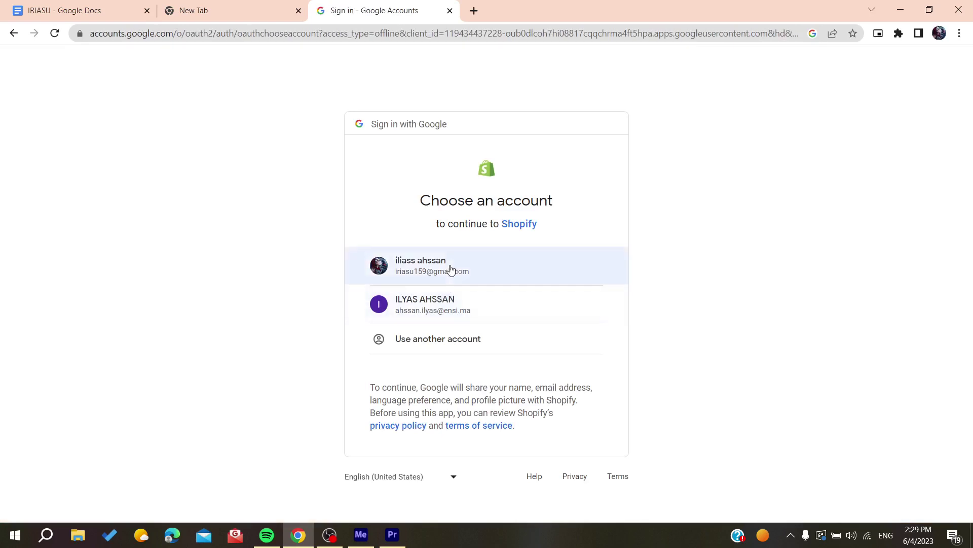
pyautogui.click(449, 268)
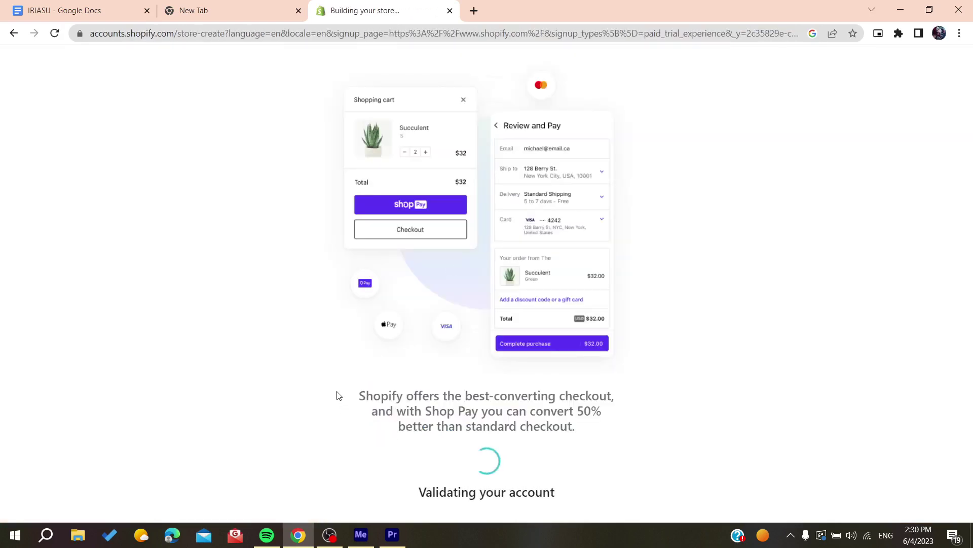
pyautogui.moveTo(337, 395)
pyautogui.mouseDown()
pyautogui.moveTo(529, 397)
pyautogui.moveTo(600, 429)
pyautogui.mouseUp()
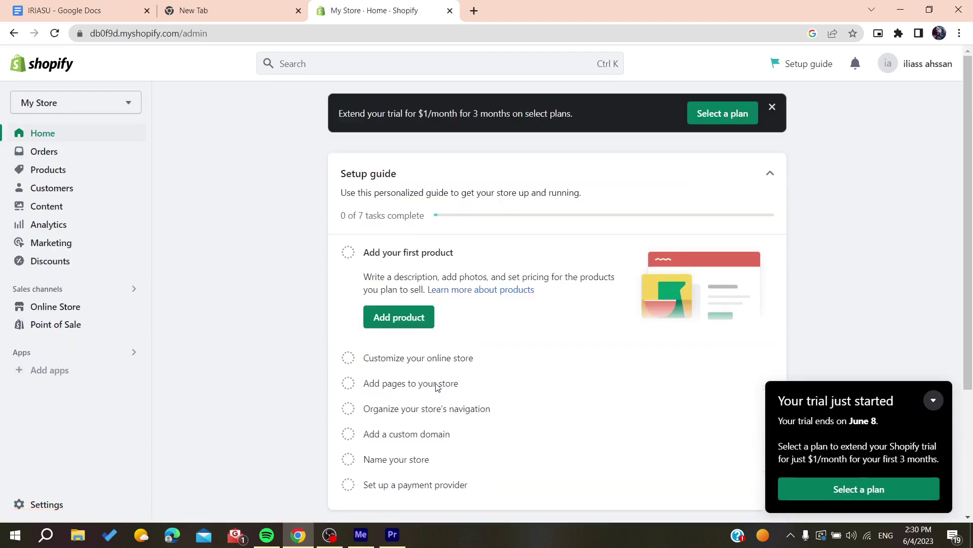
pyautogui.scroll(-1, 219, 276)
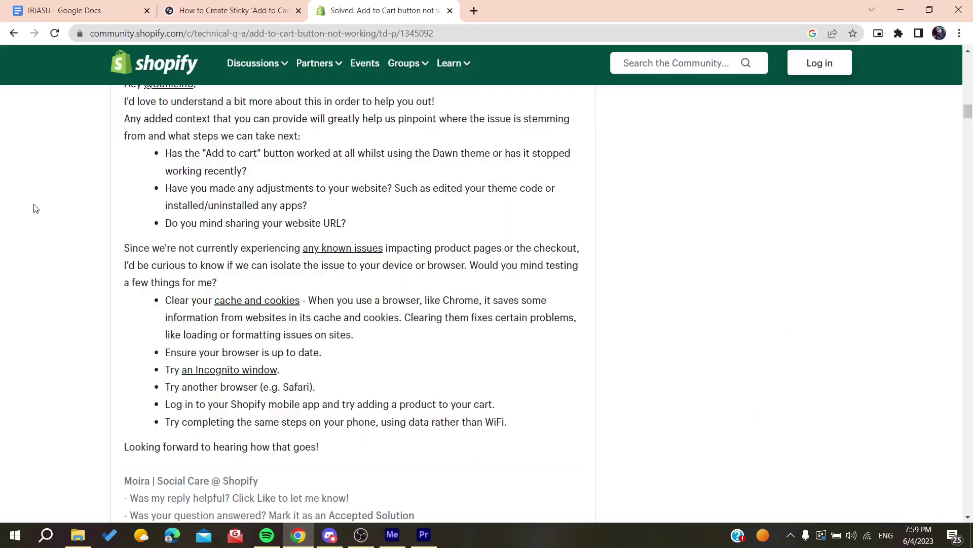
pyautogui.scroll(1, 33, 207)
pyautogui.scroll(1, 77, 174)
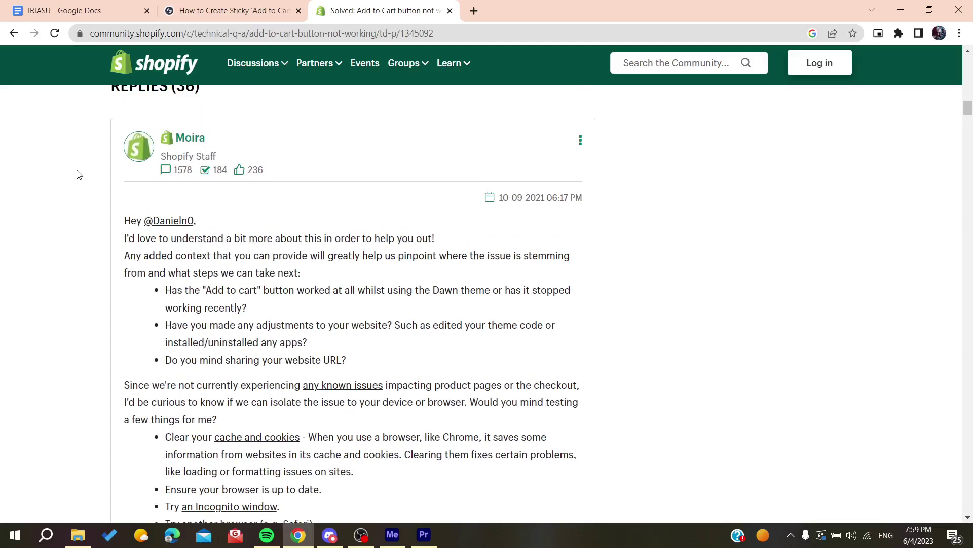
pyautogui.scroll(1, 38, 146)
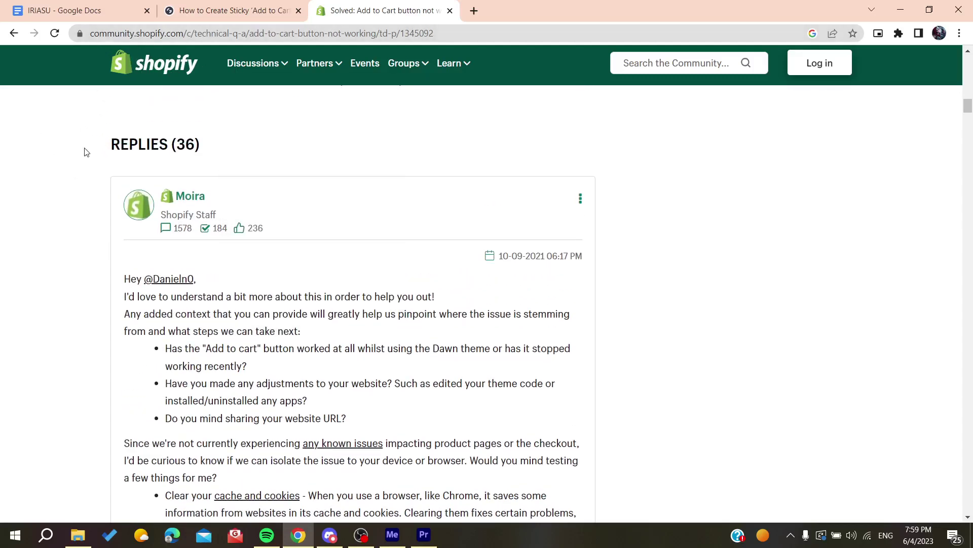
pyautogui.scroll(-1, 86, 152)
pyautogui.scroll(-1, 80, 267)
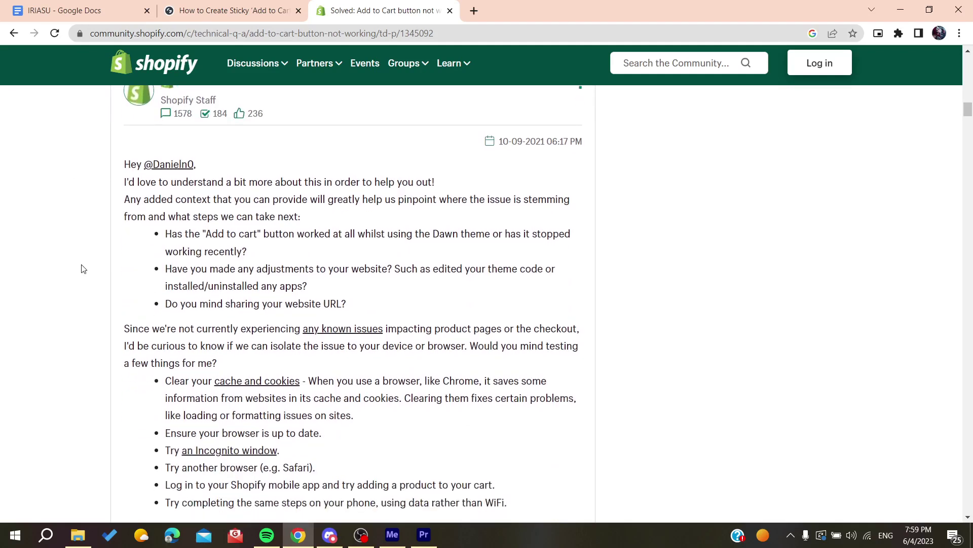
pyautogui.scroll(-1, 83, 269)
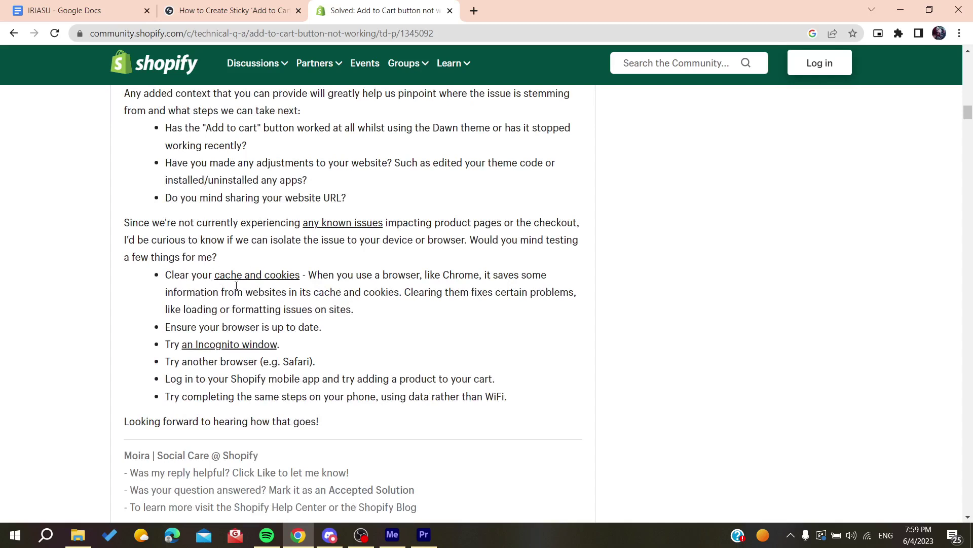
# - Review the 'Clear your cache and cookies' tip and bring up Chrome's main menu
pyautogui.moveTo(174, 275); pyautogui.dragTo(329, 275)
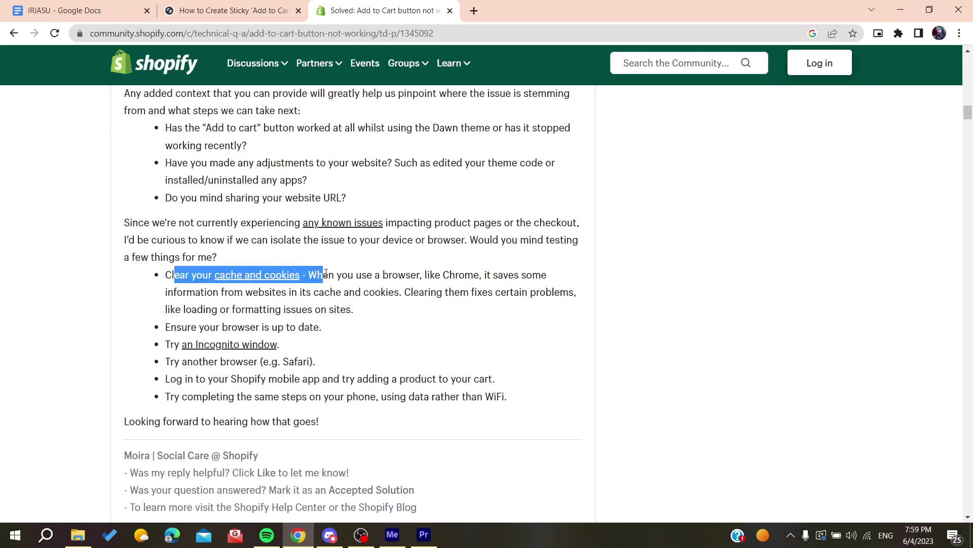
pyautogui.click(383, 273)
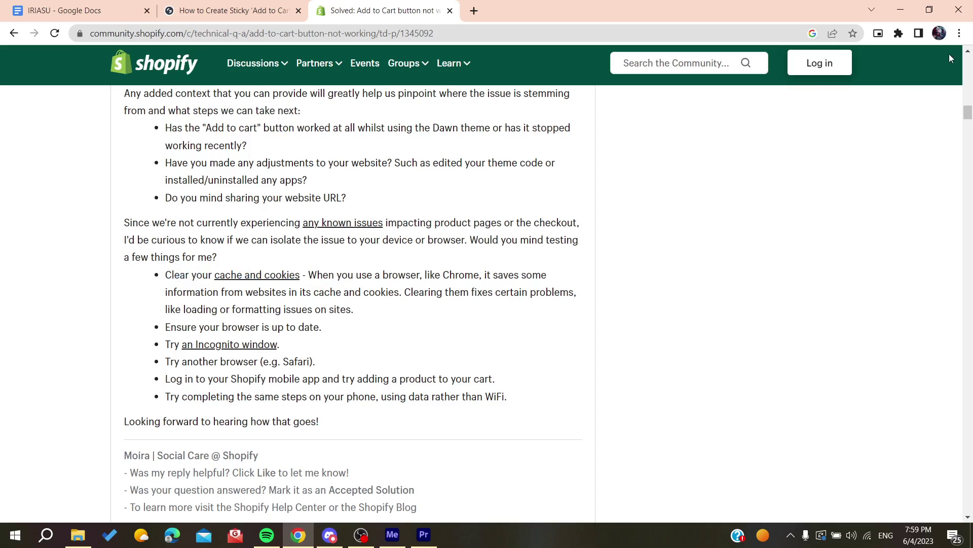
pyautogui.click(960, 32)
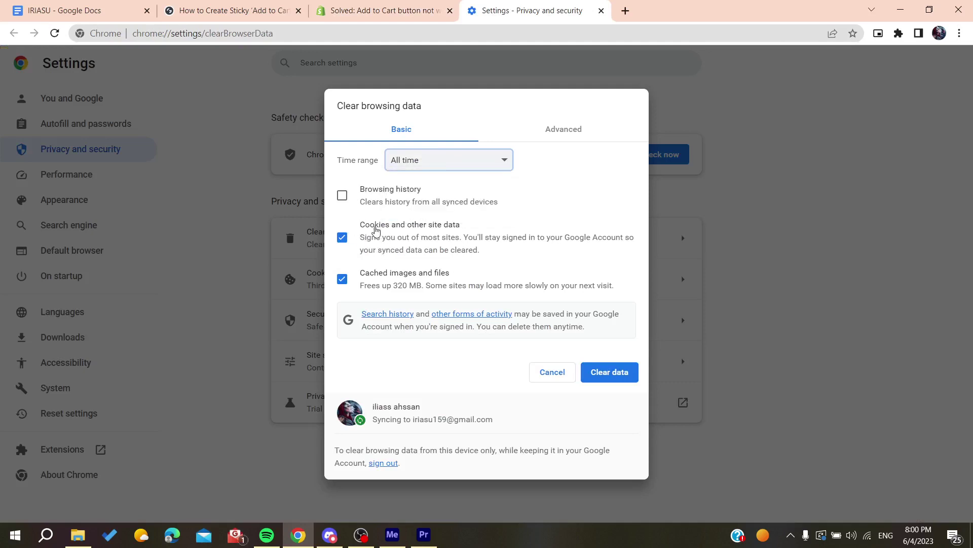
# - Include cached images and files for all-time clearing, then close the Settings tab
pyautogui.click(342, 278)
pyautogui.middleClick(492, 5)
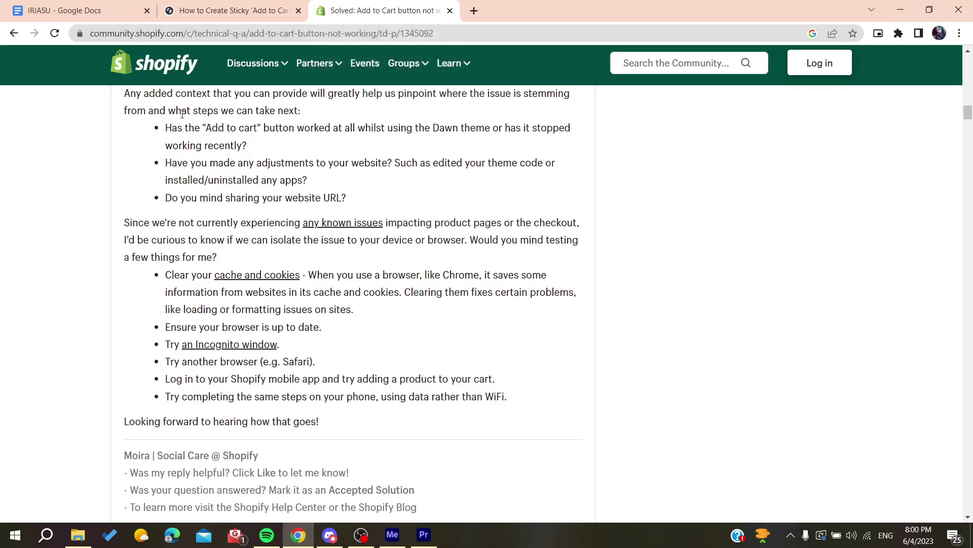
pyautogui.scroll(-1, 84, 274)
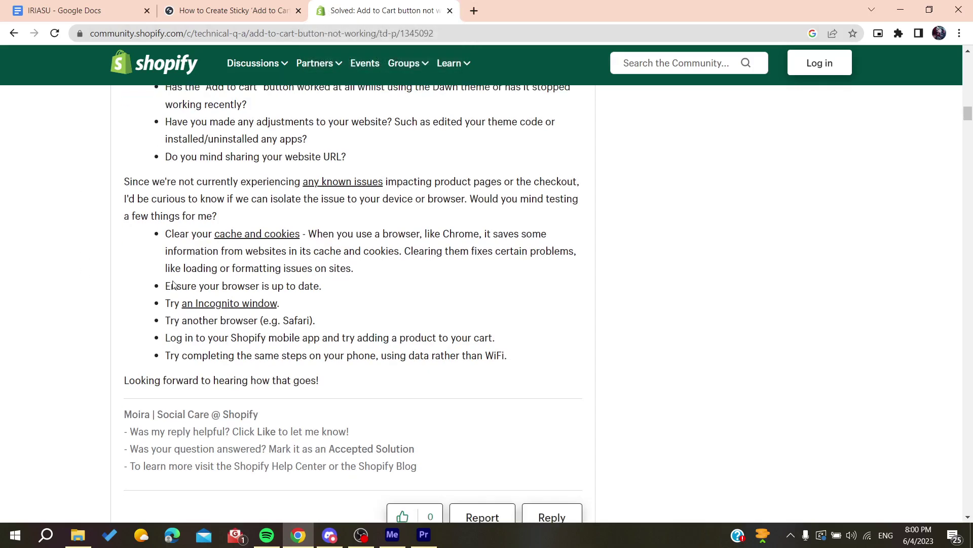
pyautogui.moveTo(167, 286); pyautogui.dragTo(339, 286)
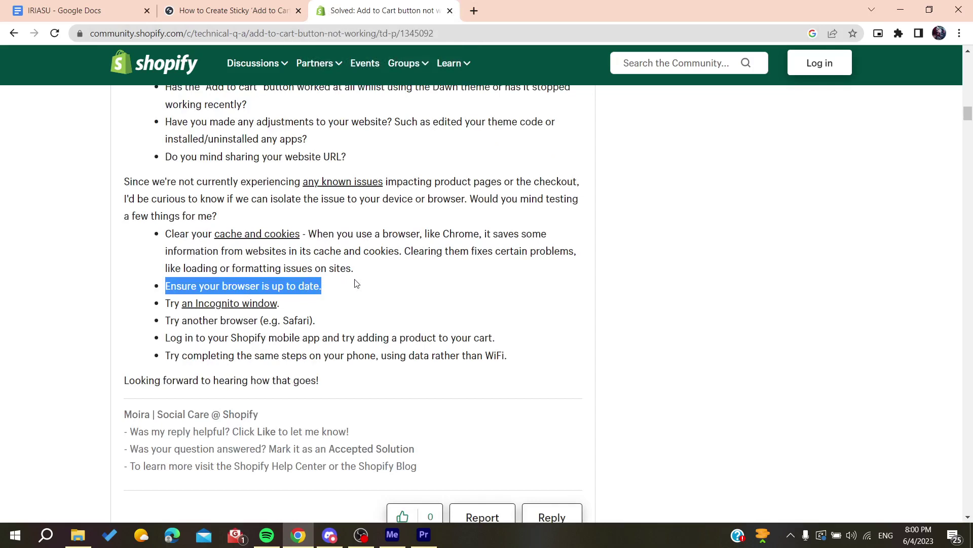
pyautogui.moveTo(152, 307); pyautogui.dragTo(285, 304)
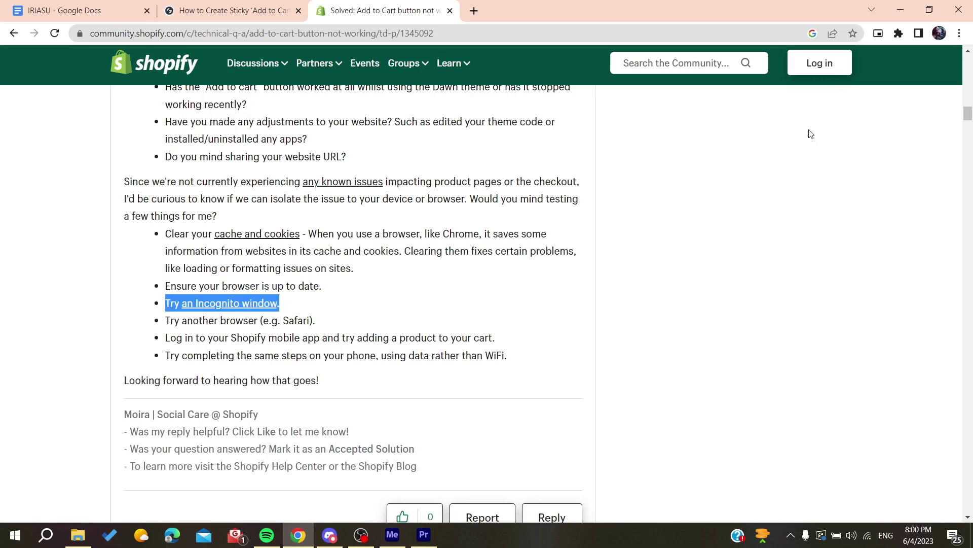
pyautogui.click(959, 34)
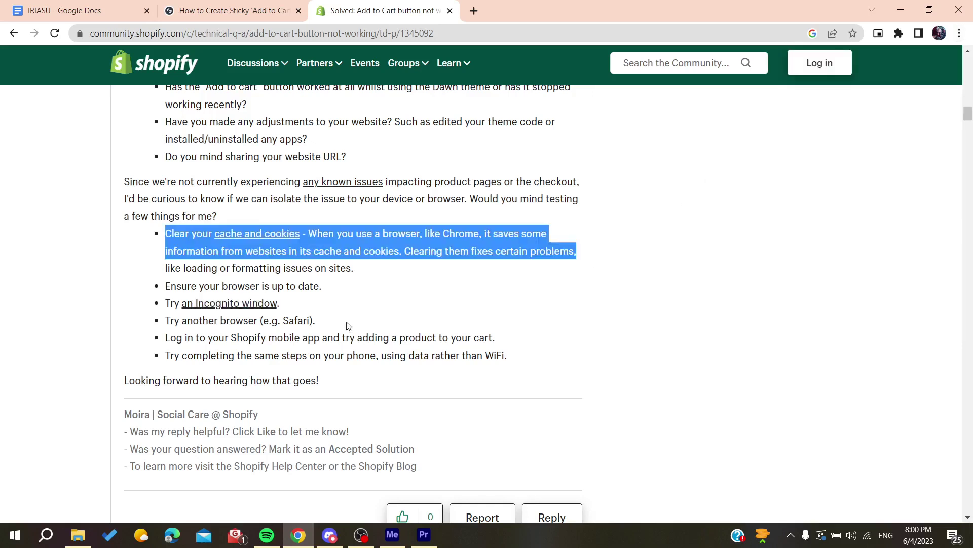
pyautogui.click(292, 314)
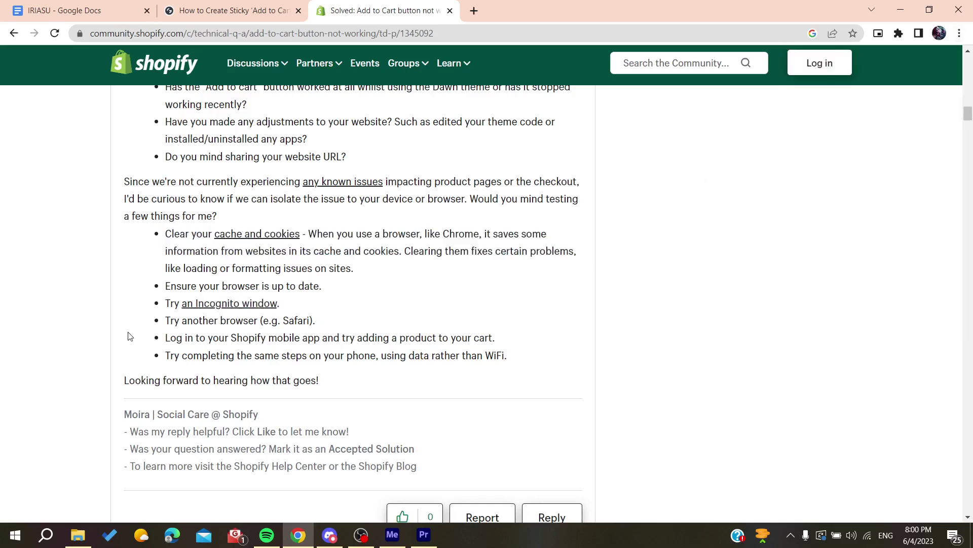
pyautogui.moveTo(162, 321); pyautogui.dragTo(272, 322)
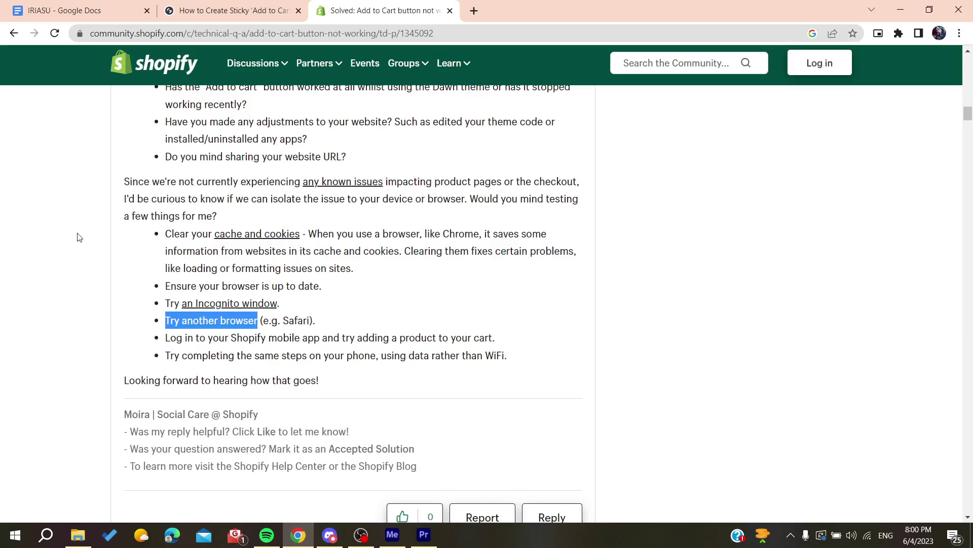
pyautogui.scroll(2, 77, 237)
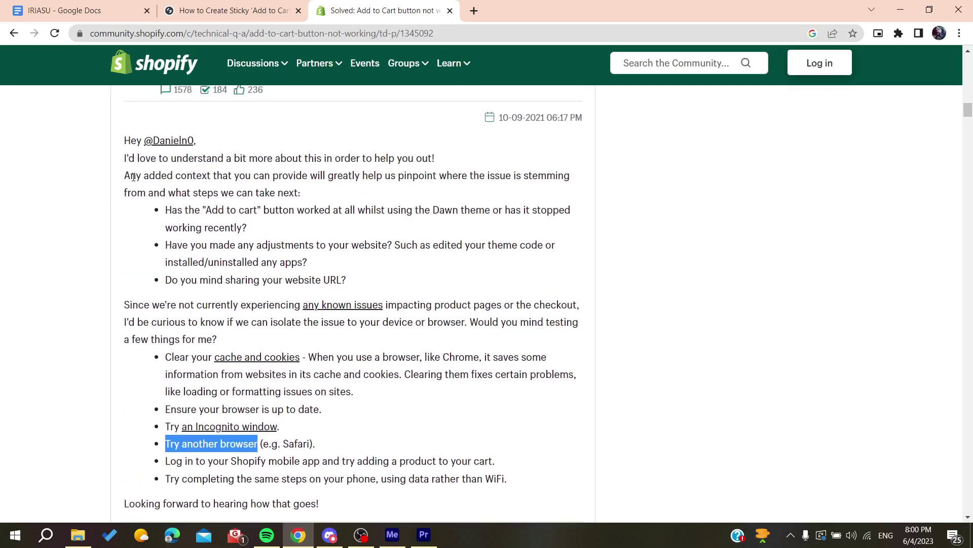
pyautogui.moveTo(126, 157); pyautogui.dragTo(449, 304)
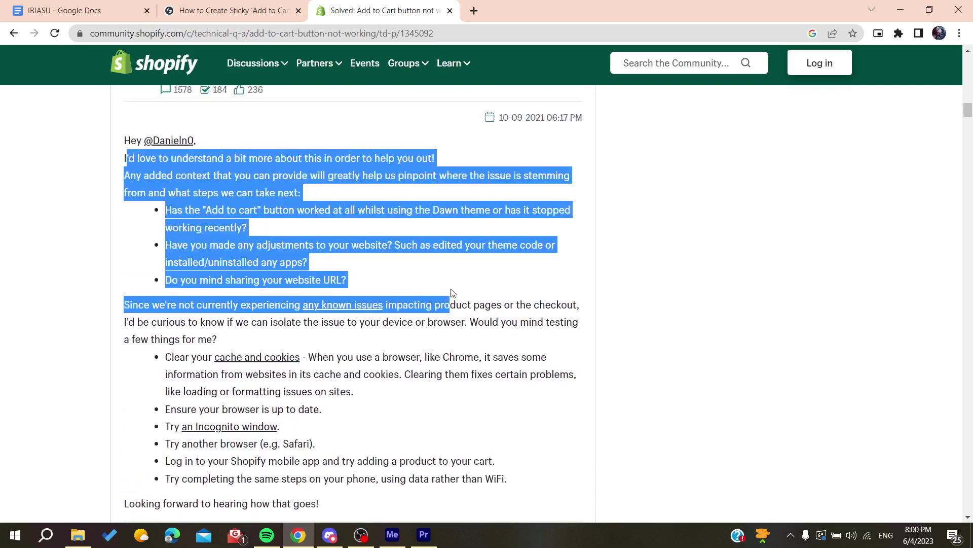
pyautogui.moveTo(130, 284); pyautogui.dragTo(533, 341)
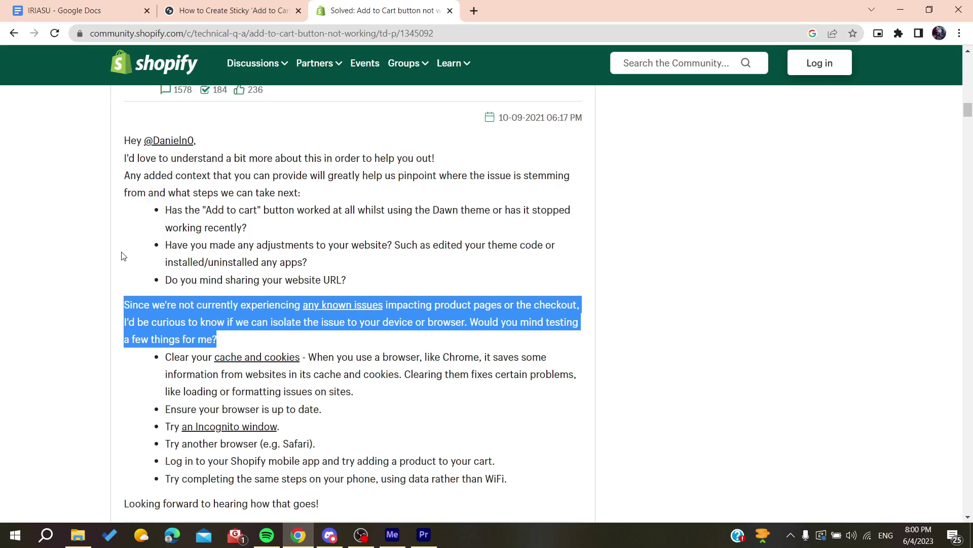
pyautogui.scroll(-1, 50, 267)
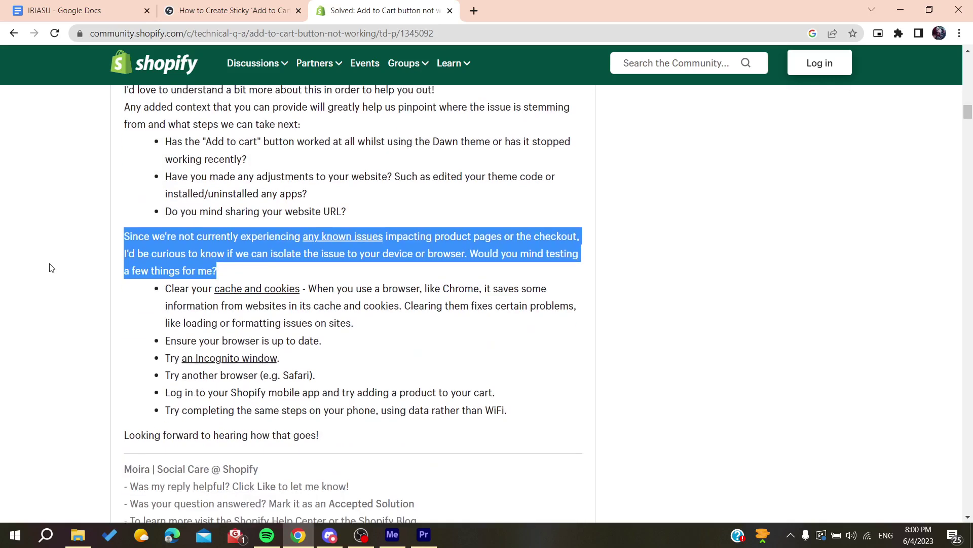